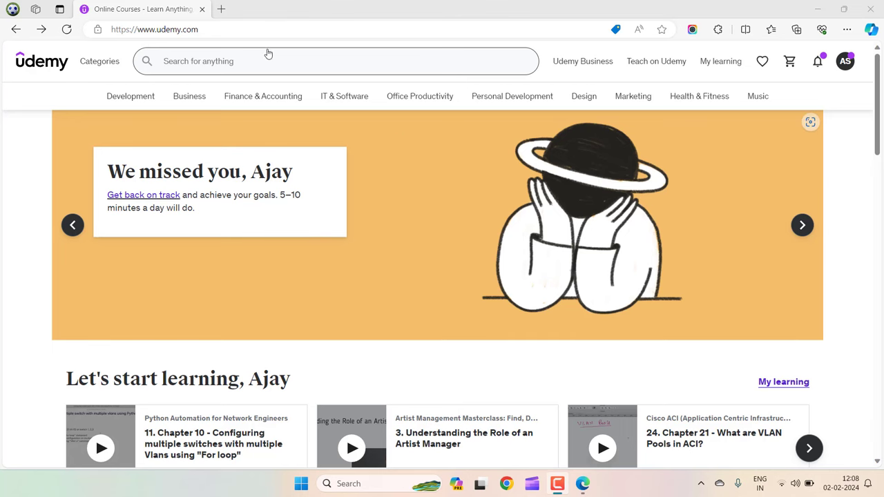
- Open the Fixing Tiny Tedious Things! YouTube channel in a new tab from the 'fix' suggestion
click(221, 9)
text(fix)
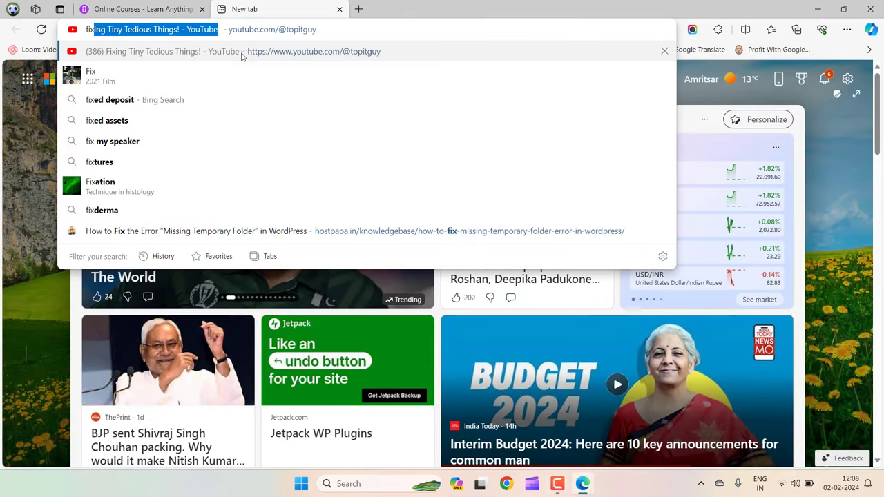
key(Return)
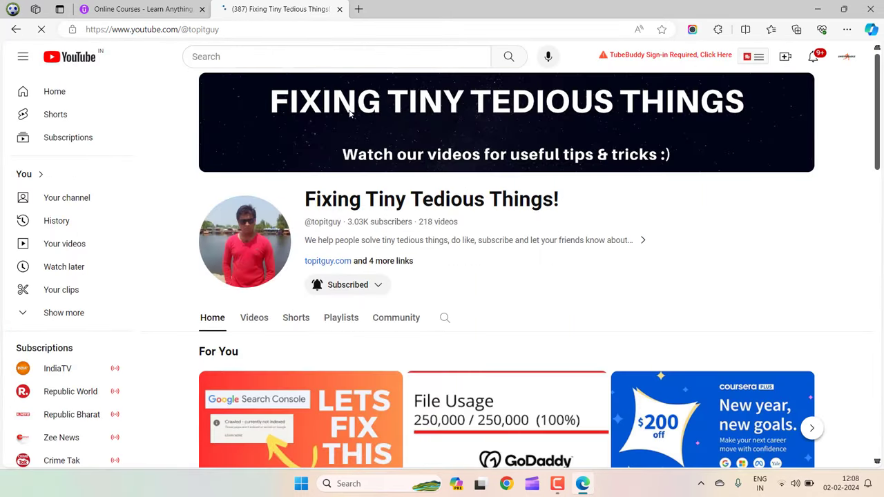
- Switch back to Udemy and open My learning, briefly opening and closing a spare tab
click(143, 9)
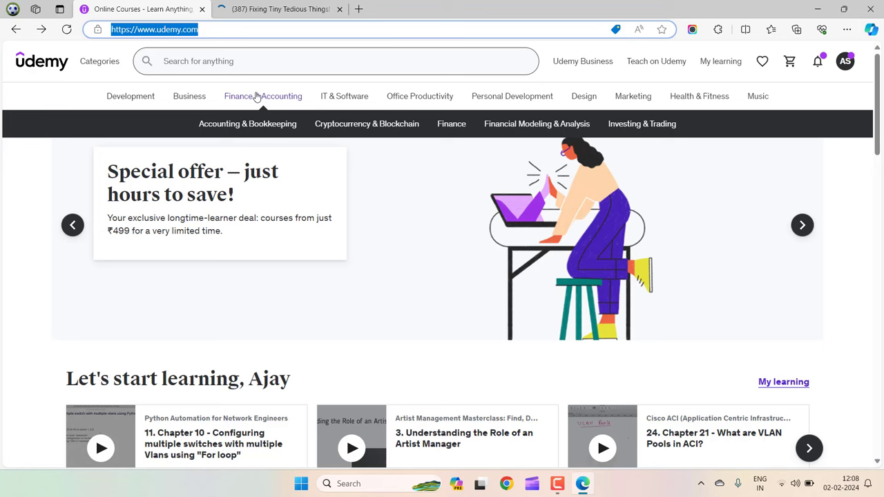
click(720, 72)
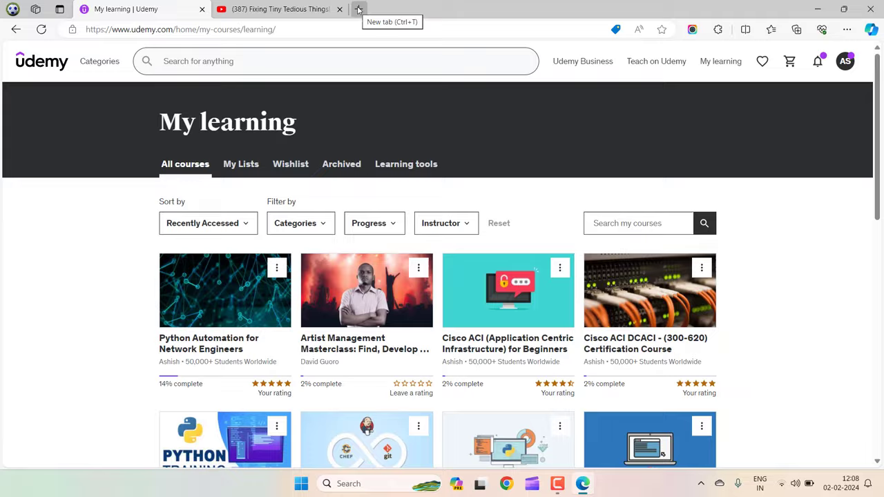
click(358, 9)
click(477, 9)
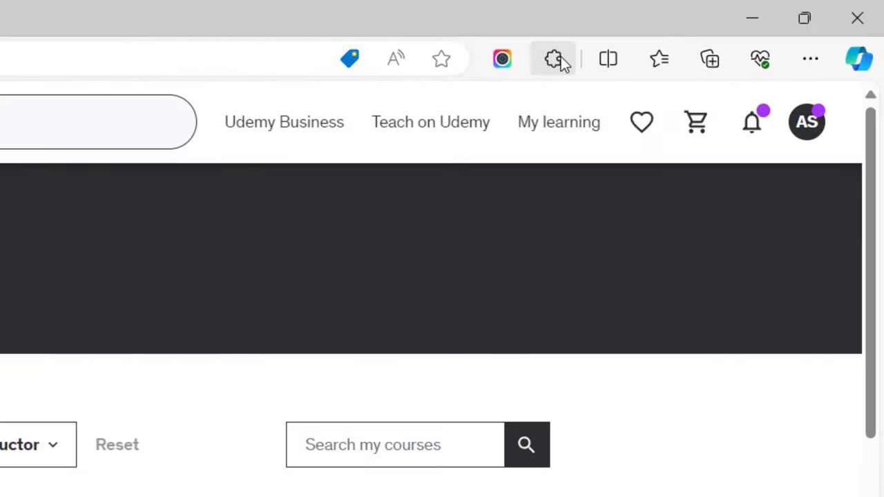
- Search the Edge Add-ons store for 'udemy course downloader'
click(718, 30)
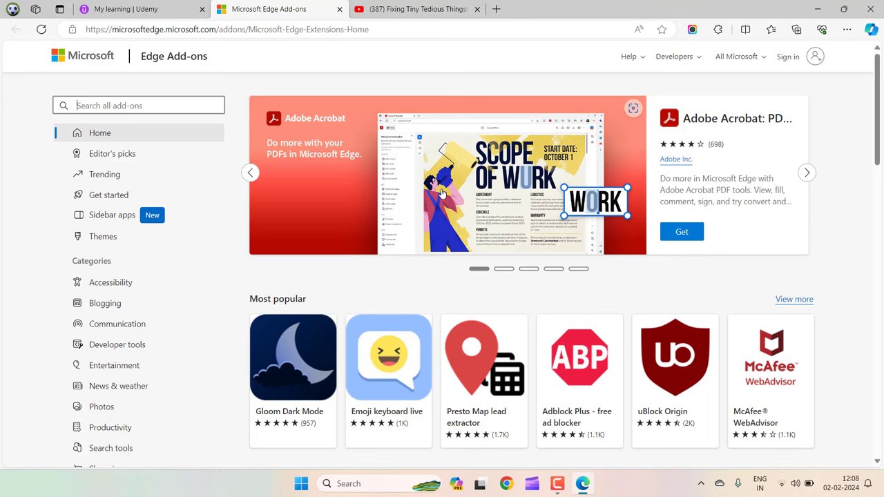
click(158, 106)
text(ude)
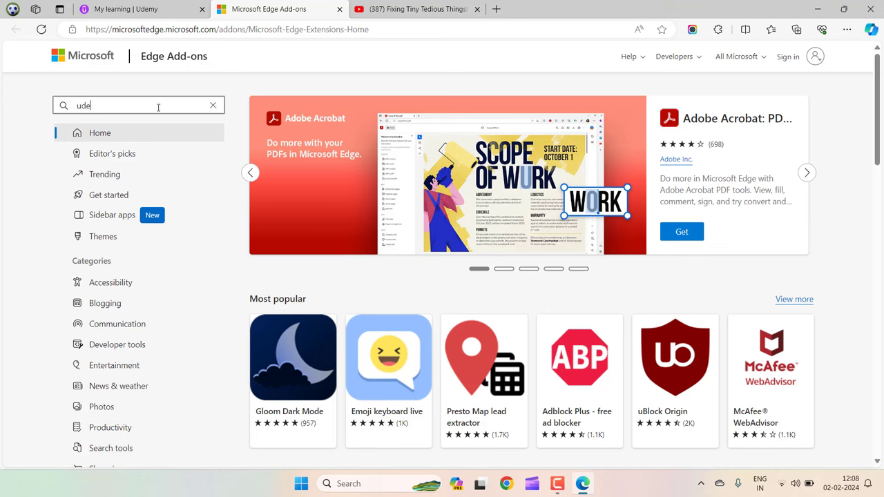
text(my cour)
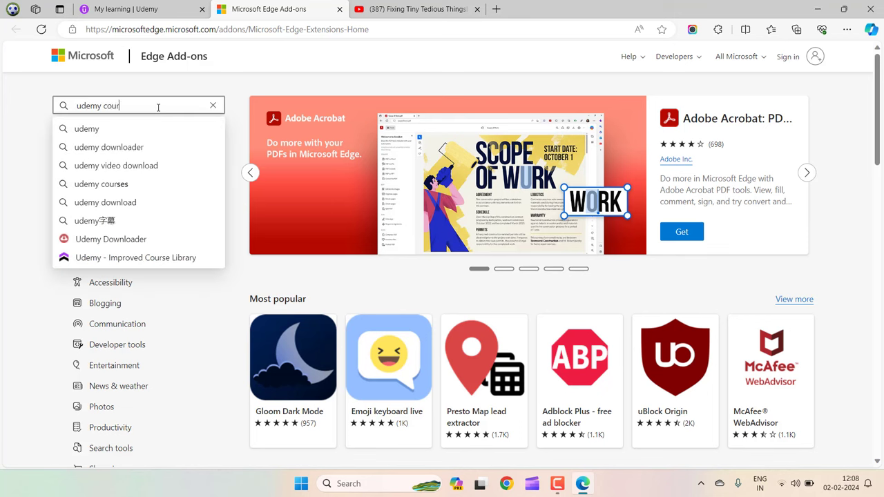
text(se do)
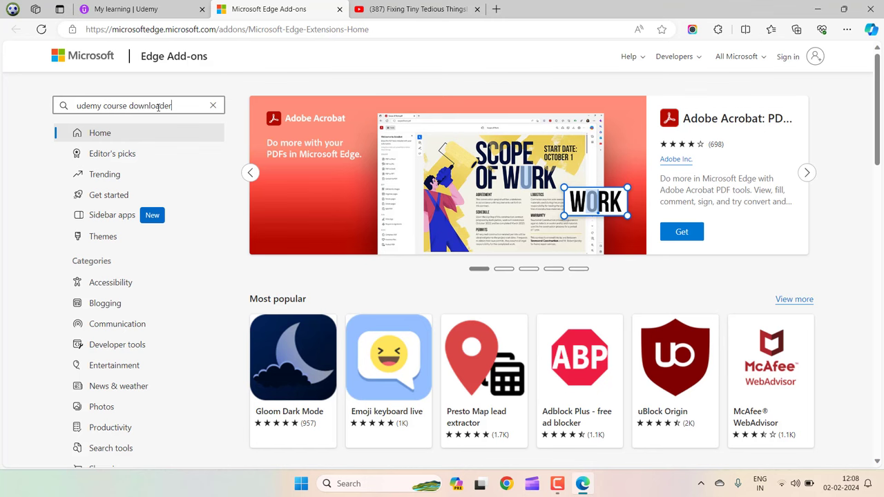
text(wnloader)
key(Return)
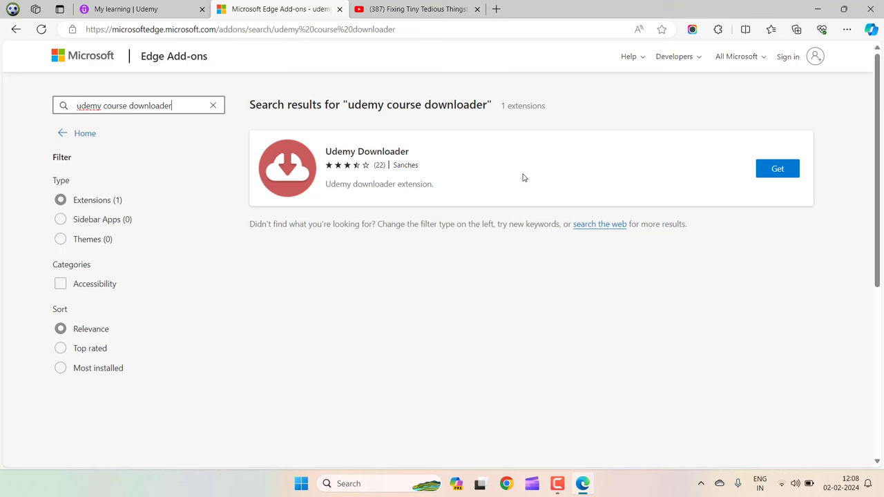
- Add the Udemy Downloader extension to Edge and pin it as always visible in the toolbar
click(783, 174)
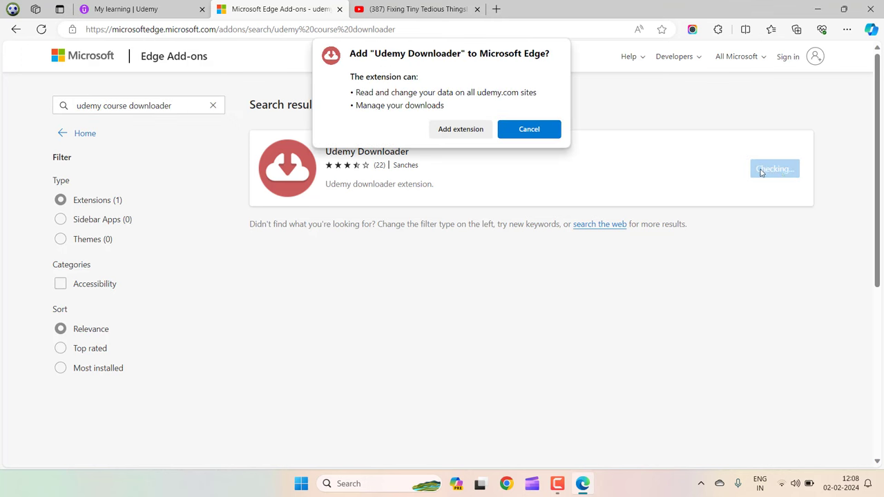
click(458, 135)
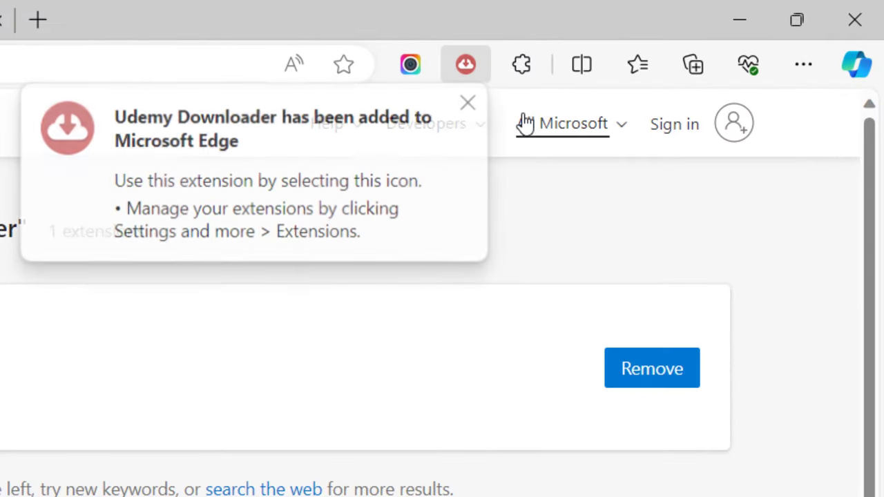
click(525, 73)
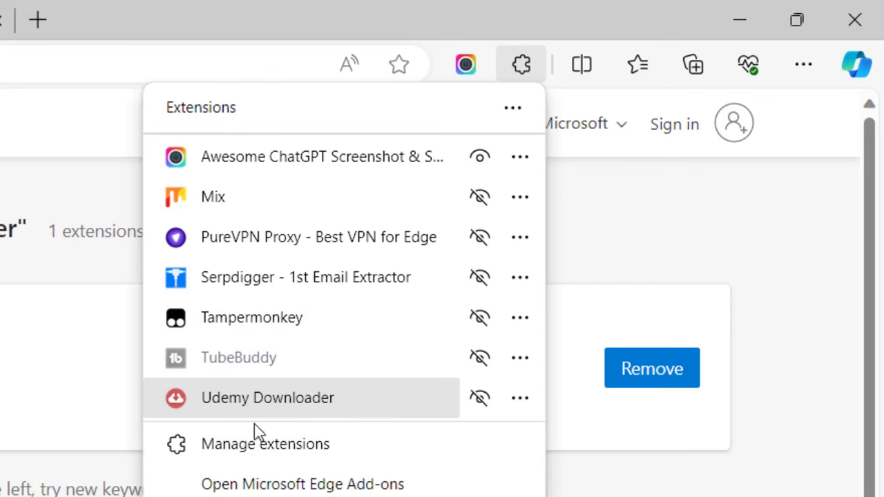
click(481, 399)
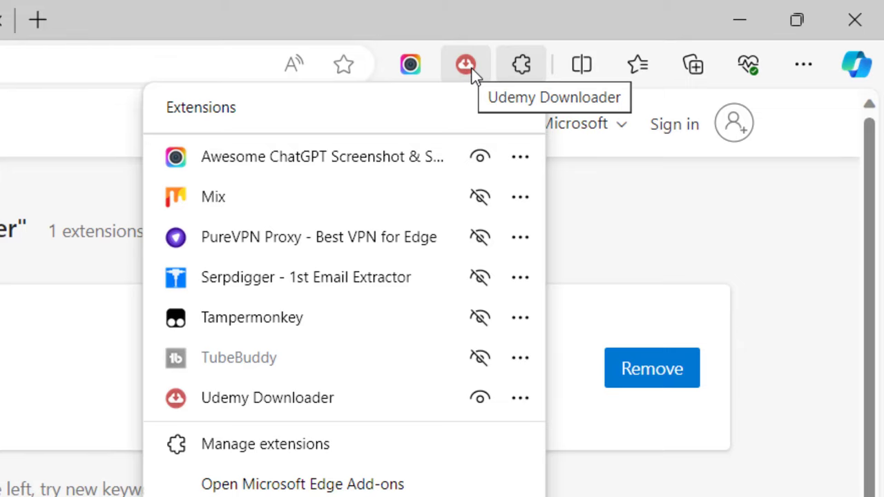
- In Udemy Downloader, analyze My Courses and get the Artist Management video list, then return to My learning
click(644, 217)
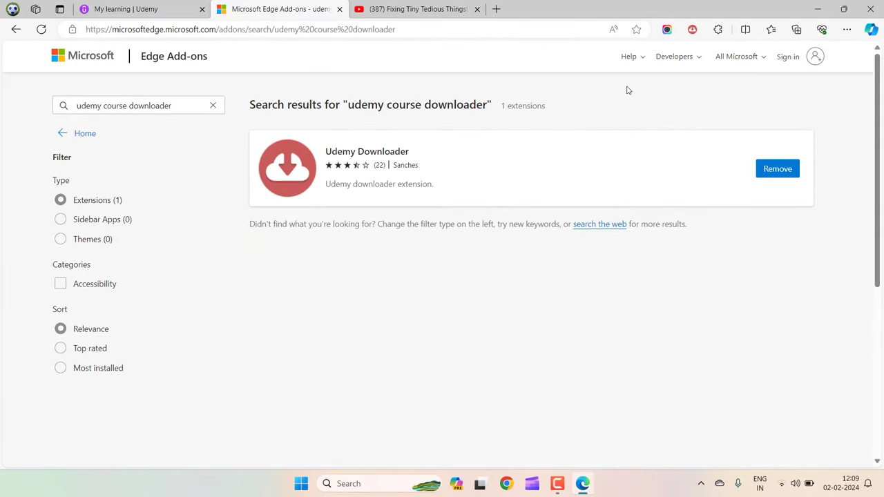
click(143, 6)
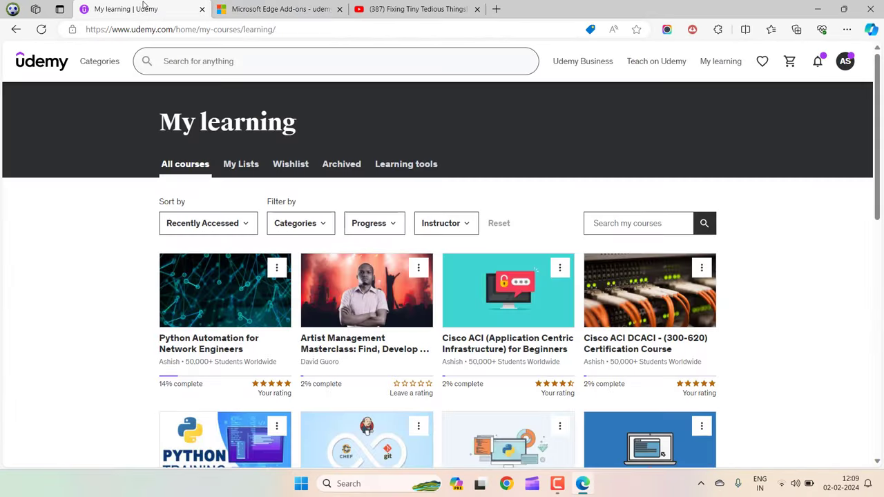
click(693, 31)
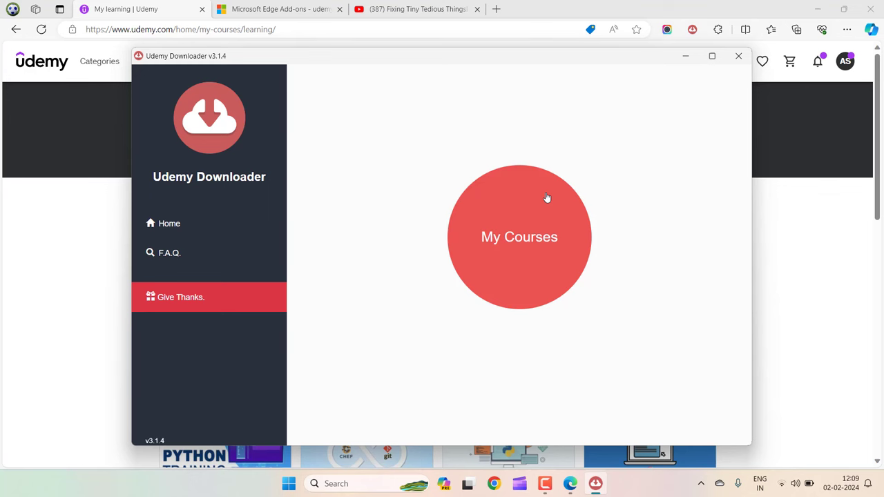
click(523, 235)
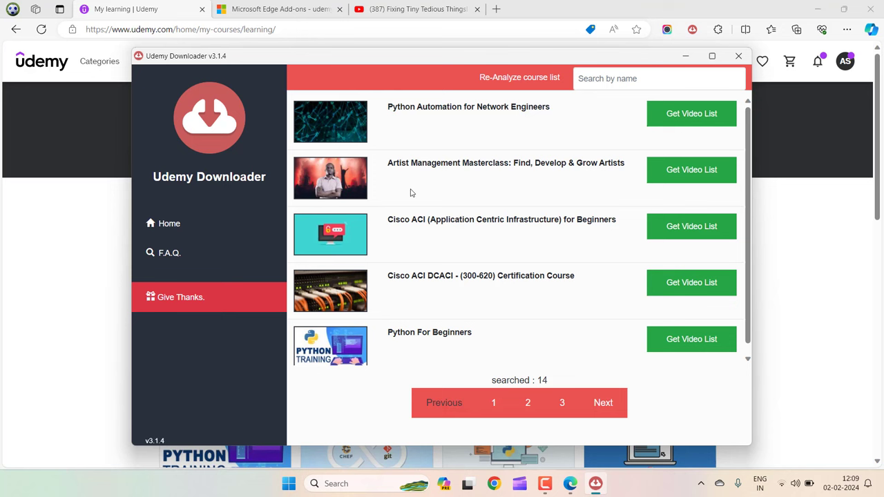
click(694, 177)
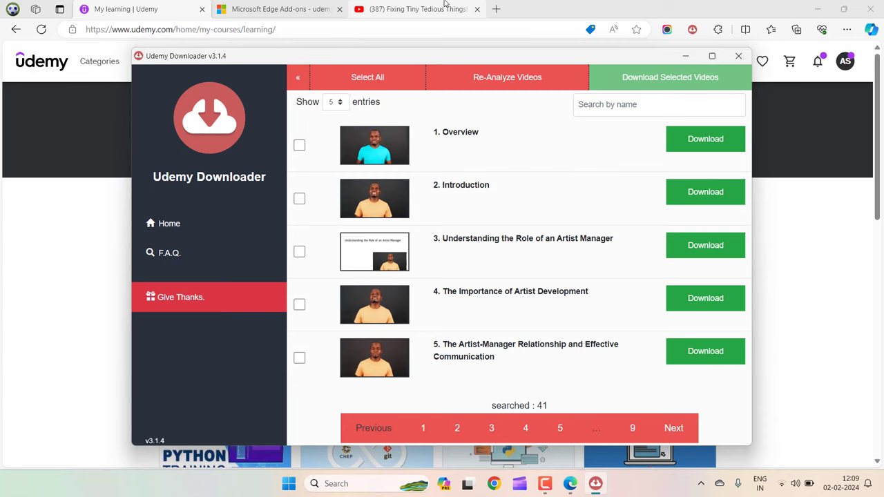
click(164, 10)
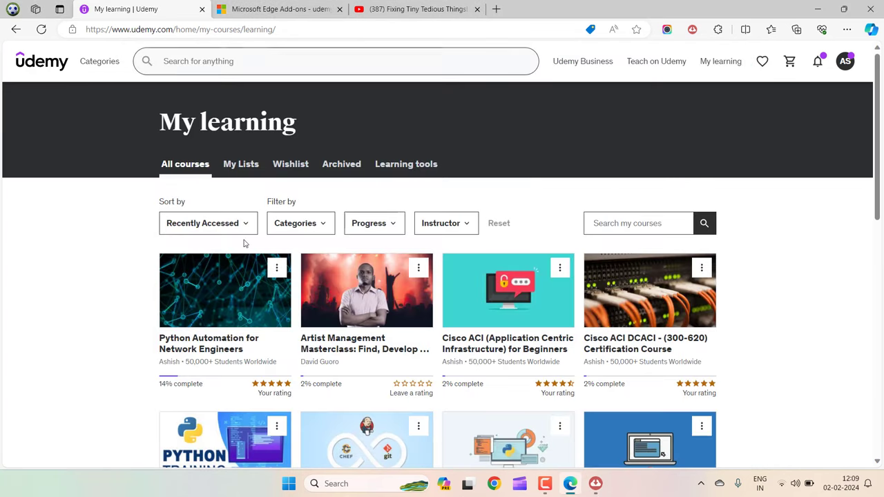
- Open the Artist Management Masterclass course, check its 41 lectures, and bring Udemy Downloader forward
click(359, 353)
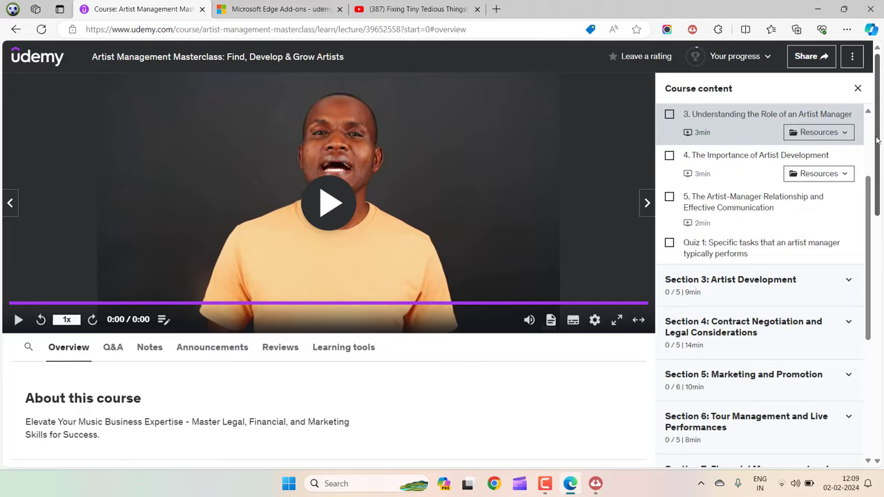
scroll(760, 179, down, 3)
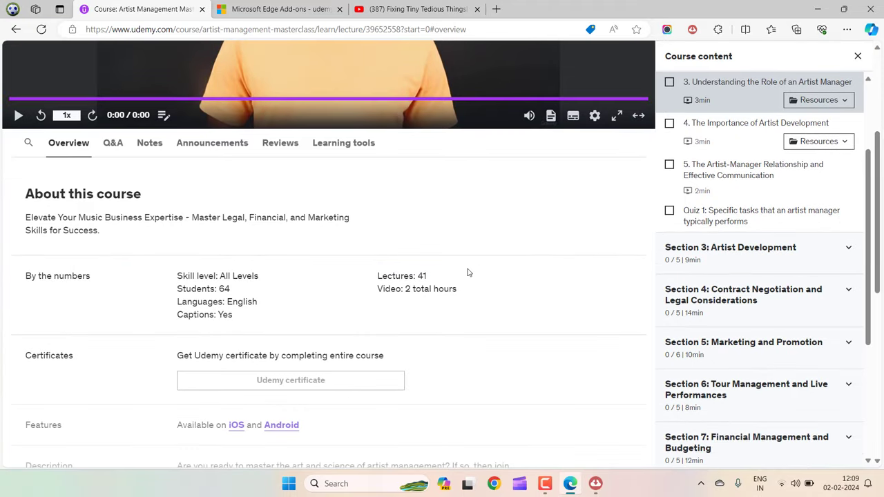
double_click(422, 276)
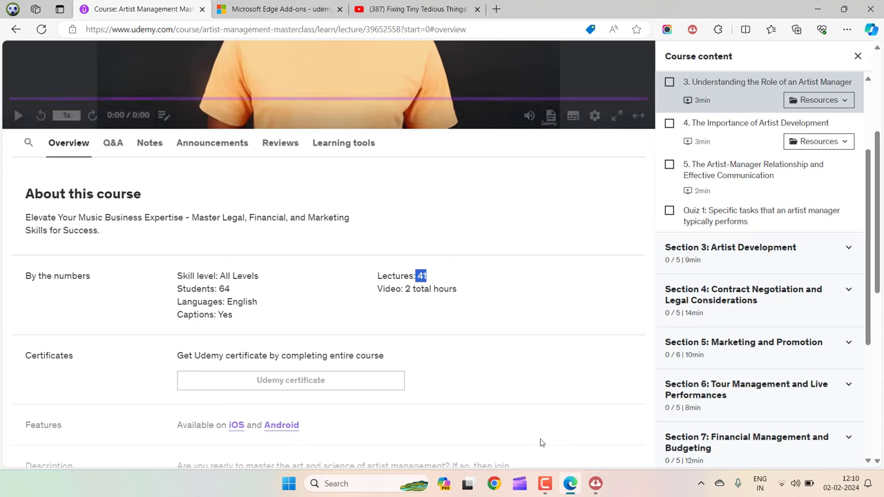
click(588, 487)
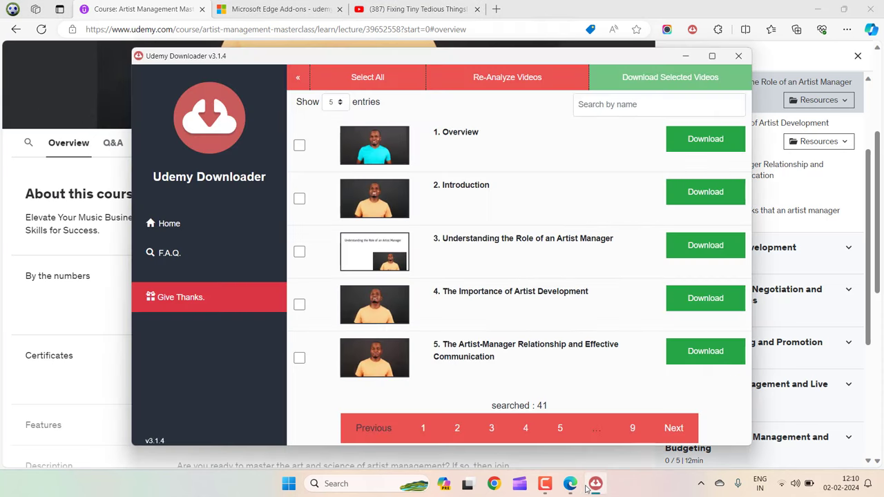
- Select and deselect all lectures, then tick only lecture 5, The Artist-Manager Relationship and Effective Communication
click(367, 81)
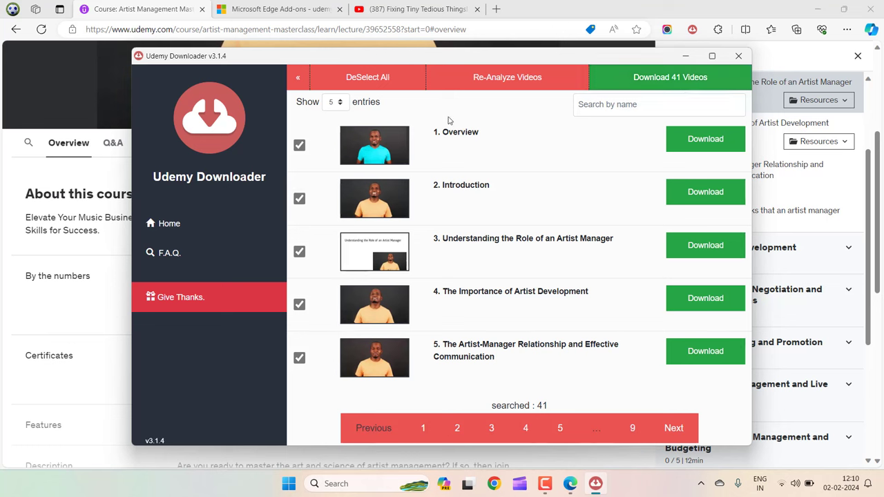
click(371, 78)
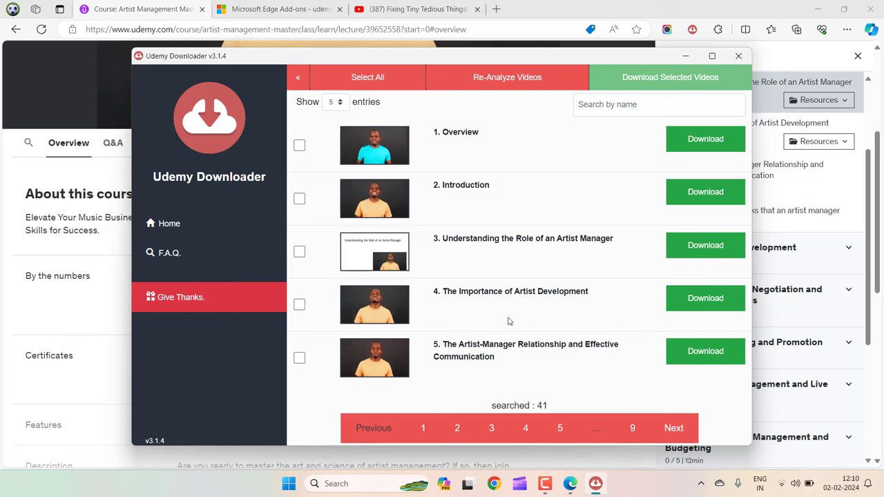
click(300, 357)
- Download lecture 5 with its green Download button and let the progress reach 96%
click(701, 352)
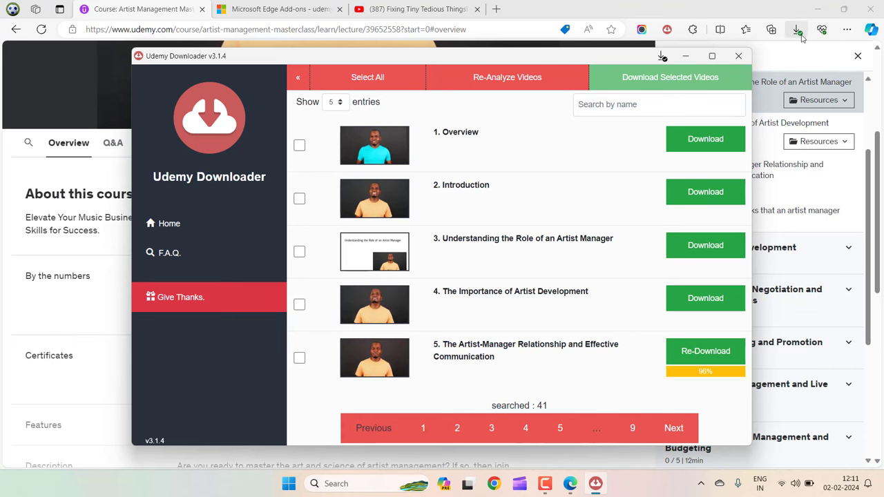
- Show the downloaded lecture 5 MP4 (38,988 KB) in its folder from Edge's downloads list
click(797, 31)
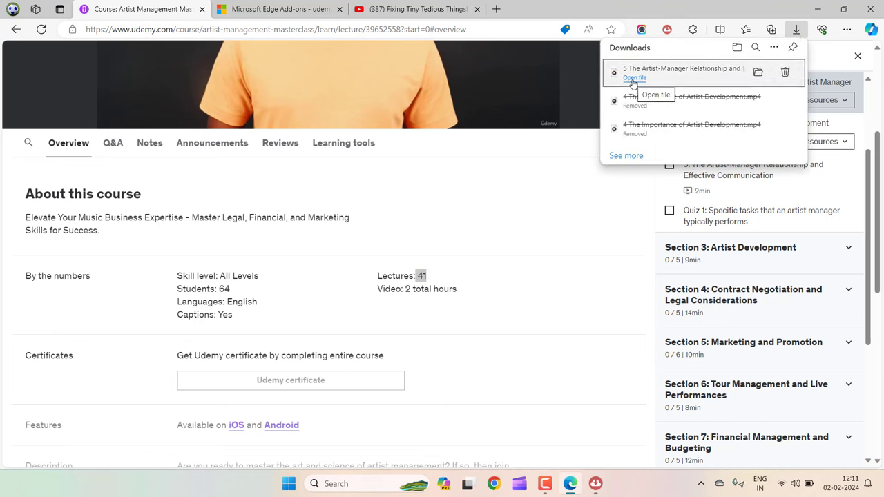
click(757, 73)
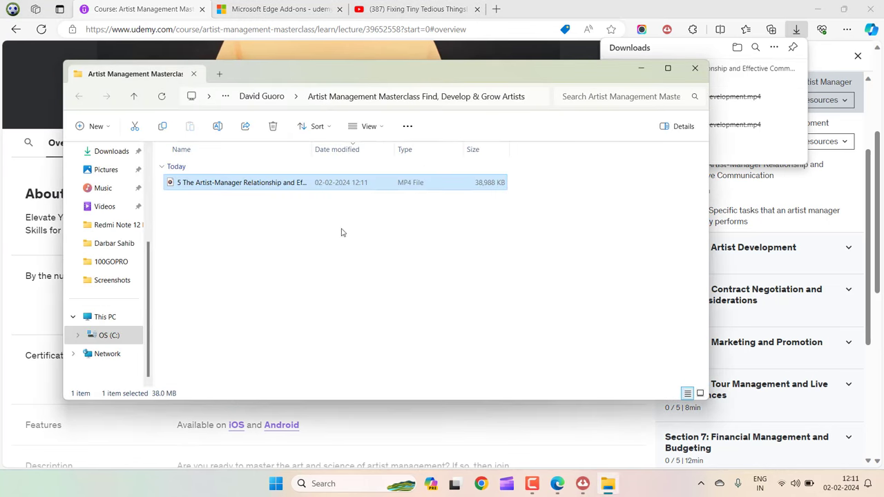
- Trace the MP4 via Downloads\Udemy Download into the course folder, then return to Udemy Downloader
click(348, 229)
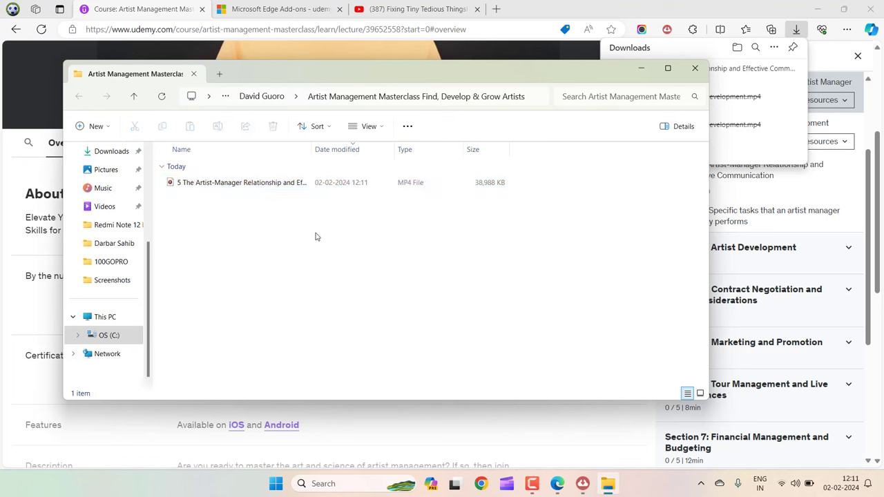
click(269, 100)
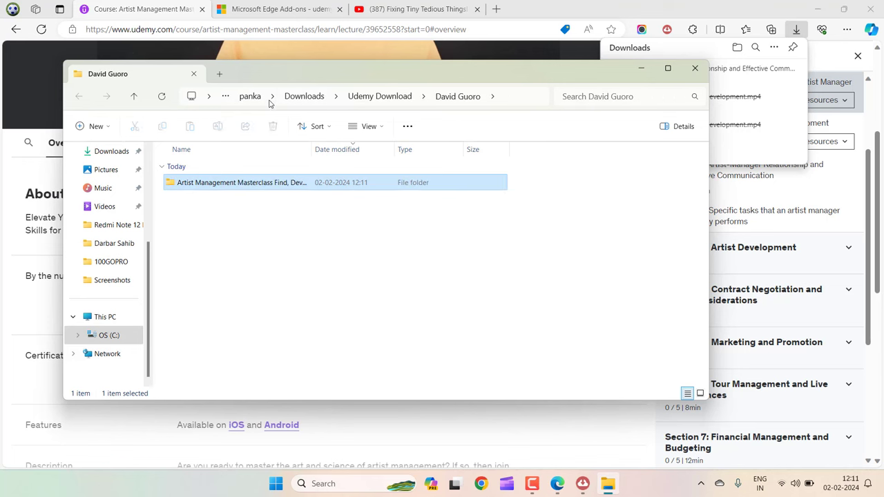
click(304, 98)
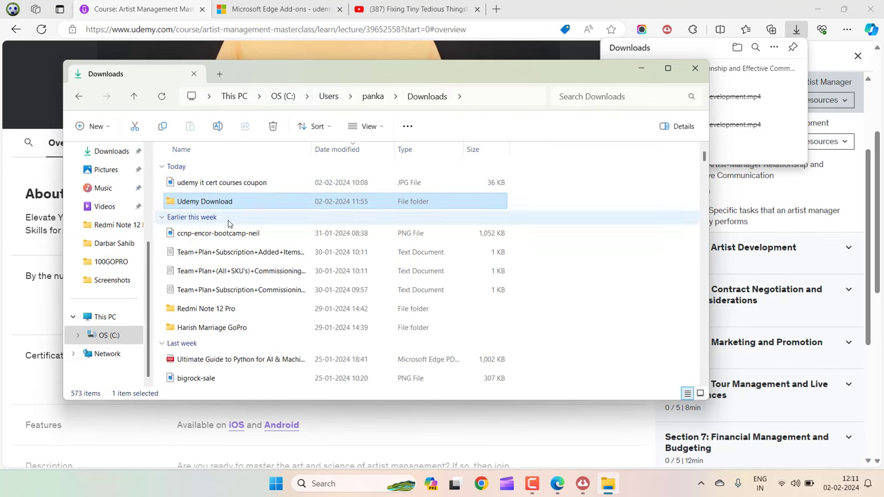
double_click(175, 204)
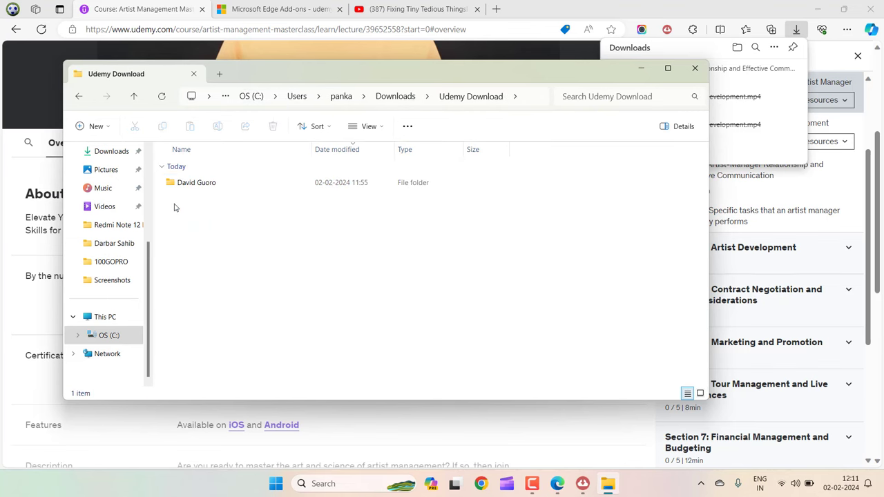
double_click(174, 185)
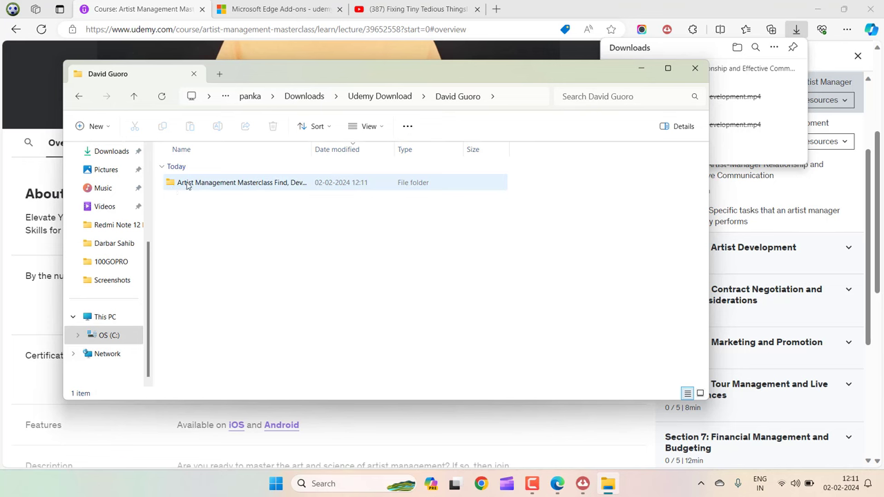
double_click(188, 183)
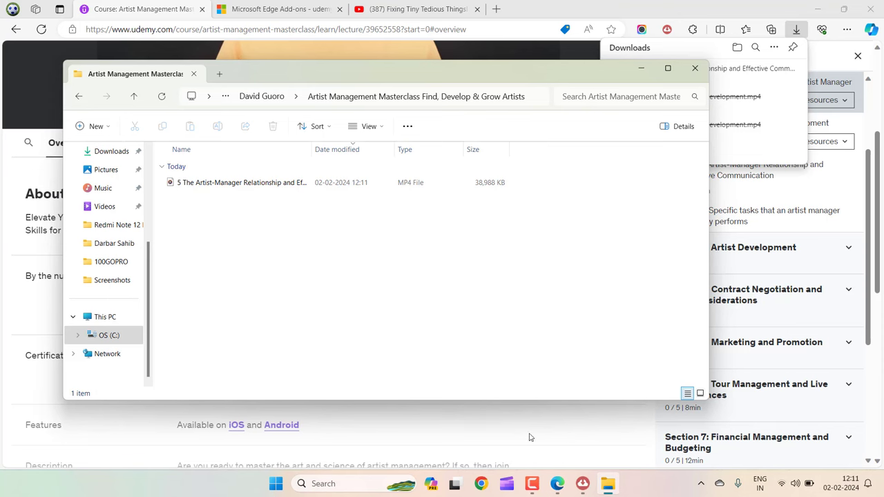
click(582, 483)
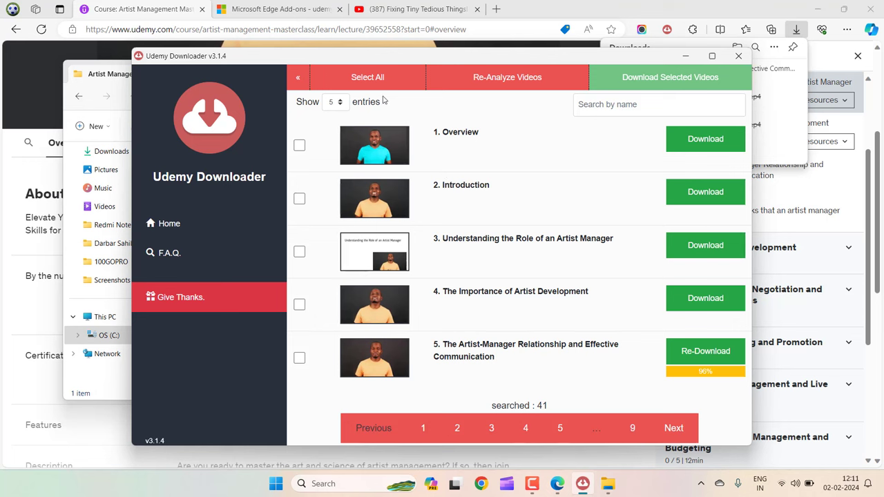
- Select all 41 lecture videos in Udemy Downloader and bring the Edge course page back to front
click(367, 77)
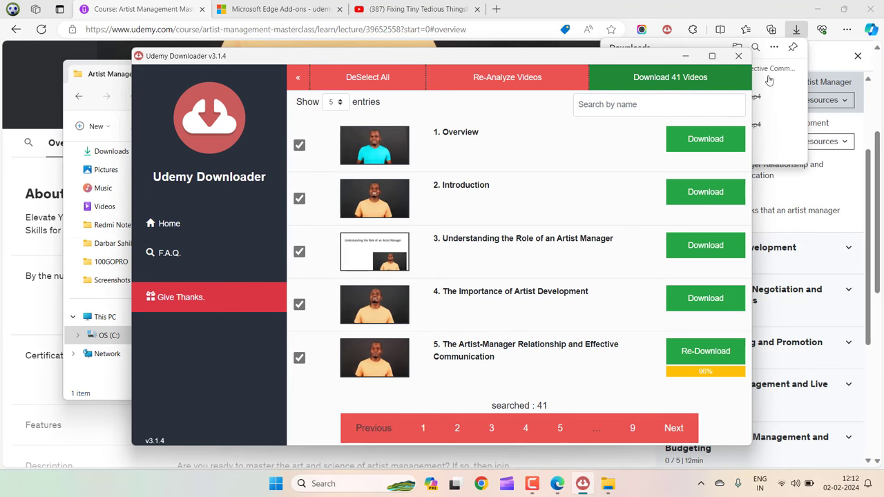
click(798, 28)
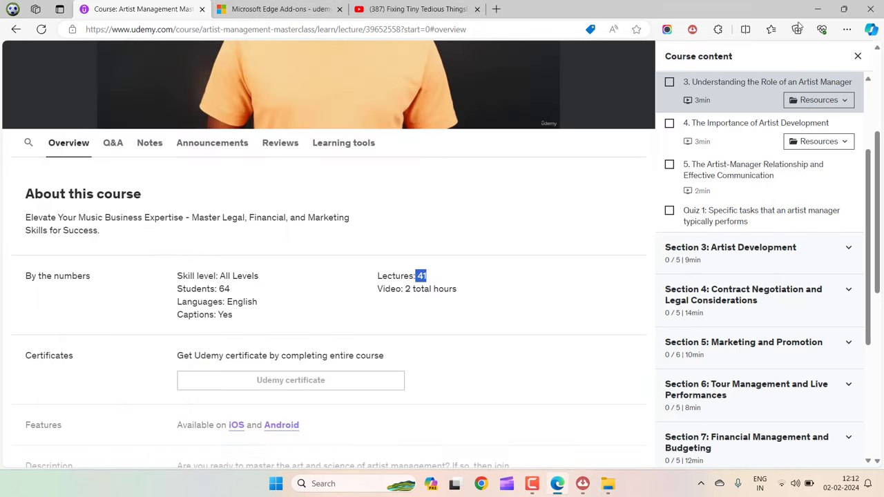
- Open the downloaded lecture's folder from Edge Downloads, go up to its parent, then show the Fixing Tiny Tedious Things! YouTube tab
click(845, 29)
click(712, 167)
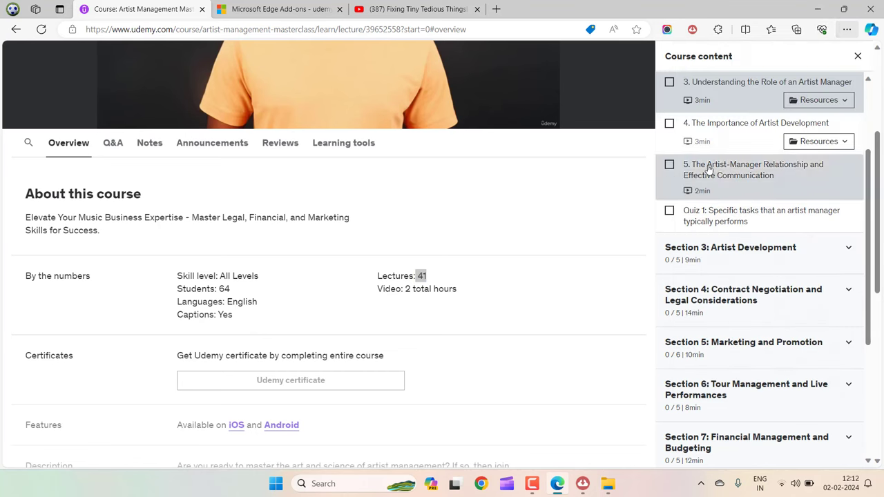
click(758, 72)
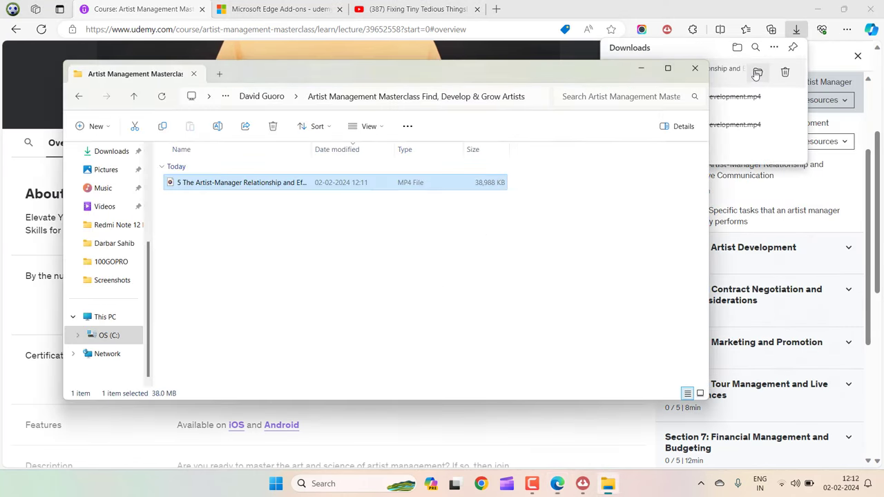
click(276, 101)
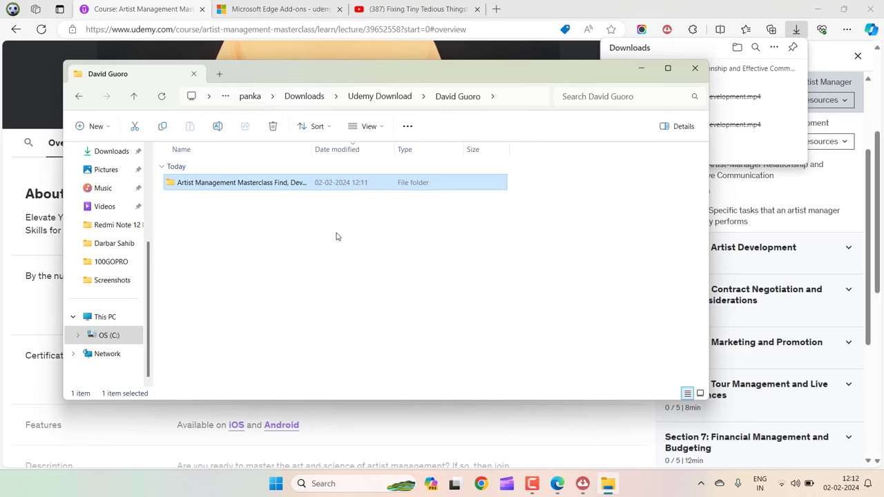
click(402, 6)
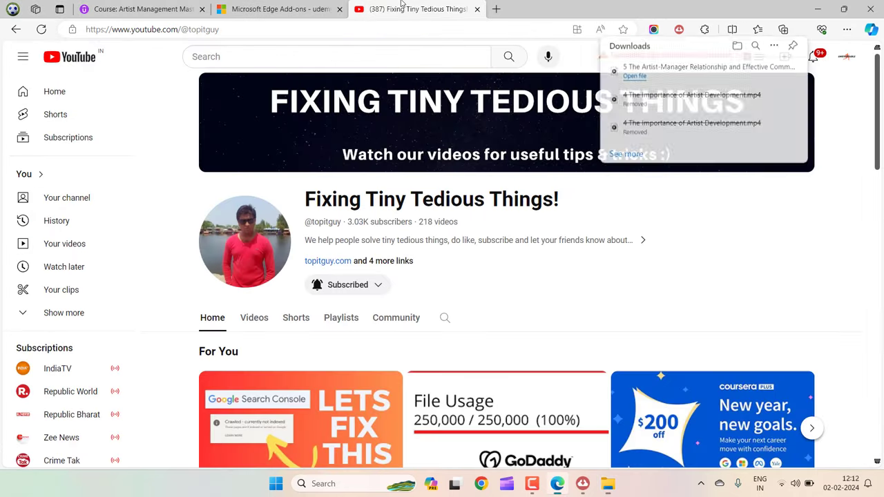